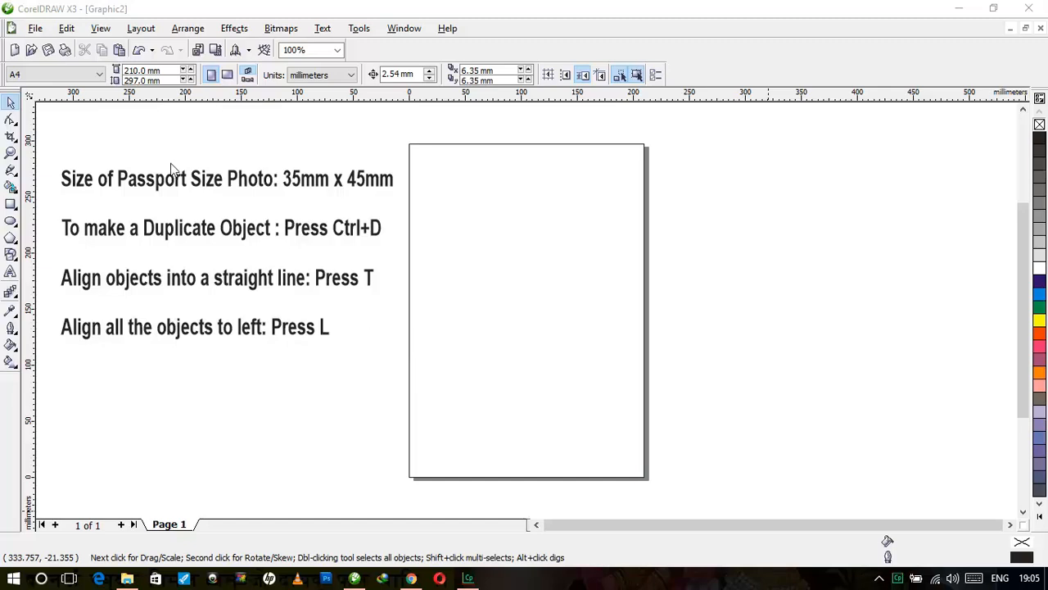
Set the document's drawing units to millimeters
{"action": "left_click", "coordinate": [35, 30]}
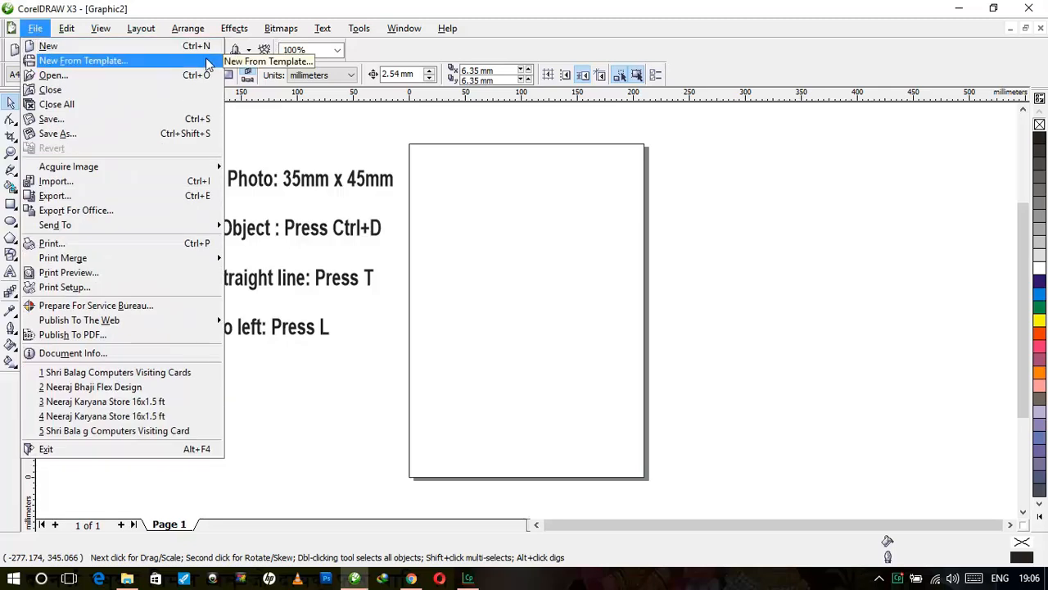
{"action": "left_click", "coordinate": [381, 50]}
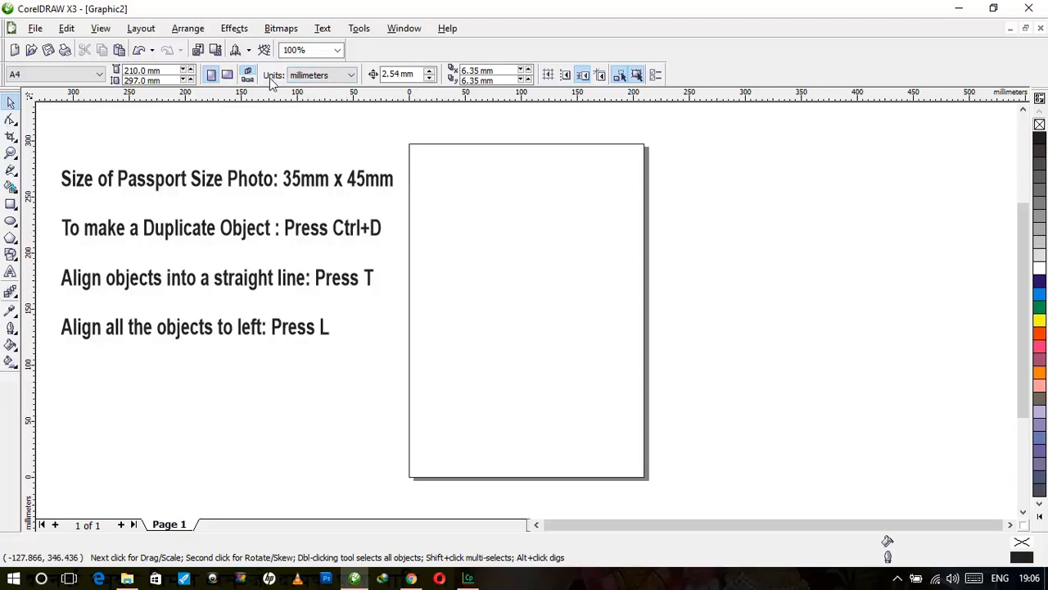
{"action": "left_click", "coordinate": [340, 75]}
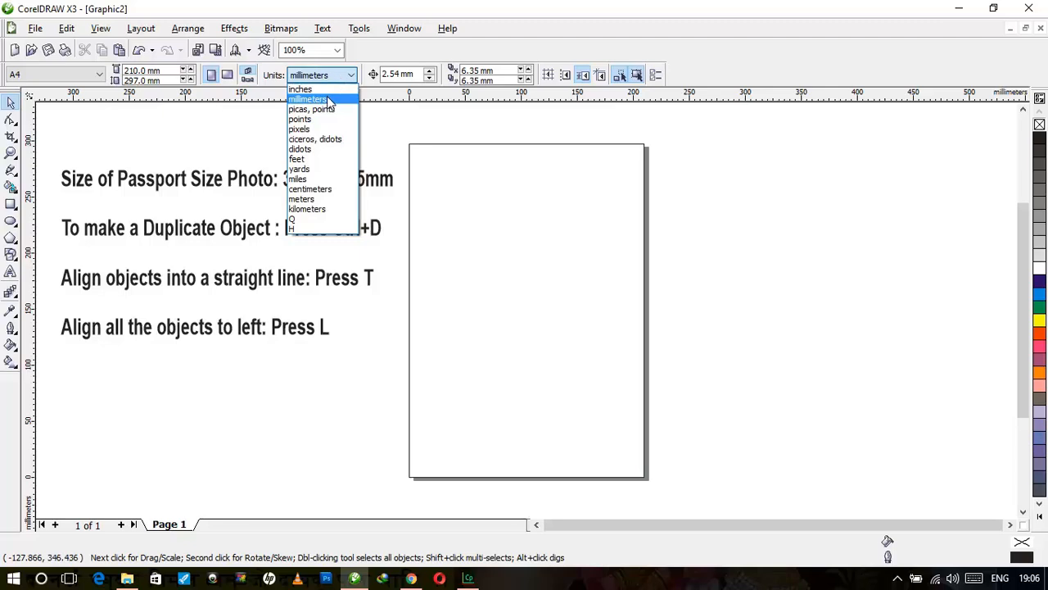
{"action": "left_click", "coordinate": [326, 100]}
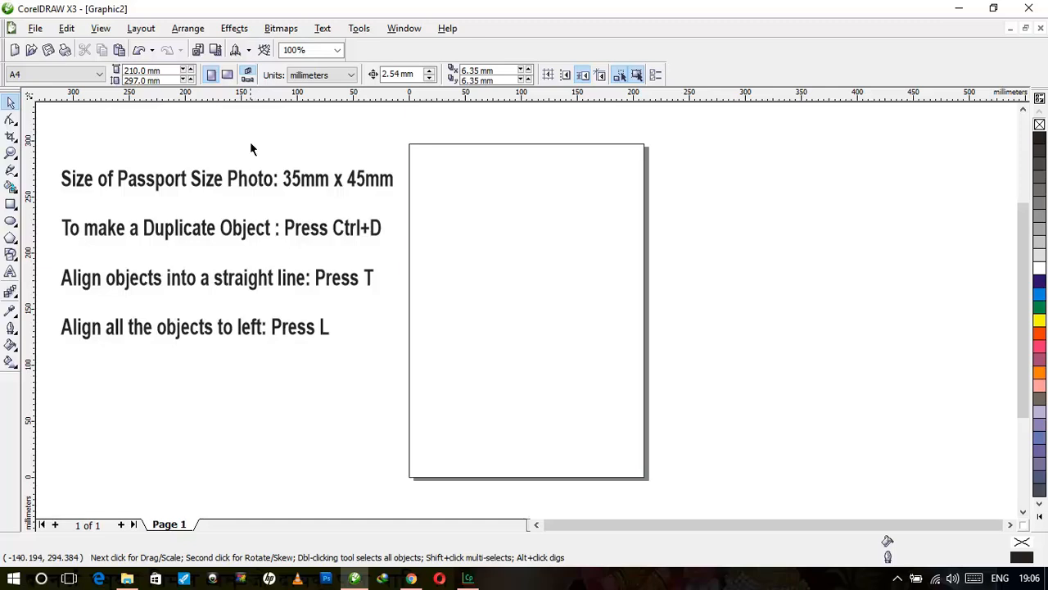
Draw a rectangle about 64 mm wide and 66 mm high near the page's upper-left corner
{"action": "left_click", "coordinate": [10, 205]}
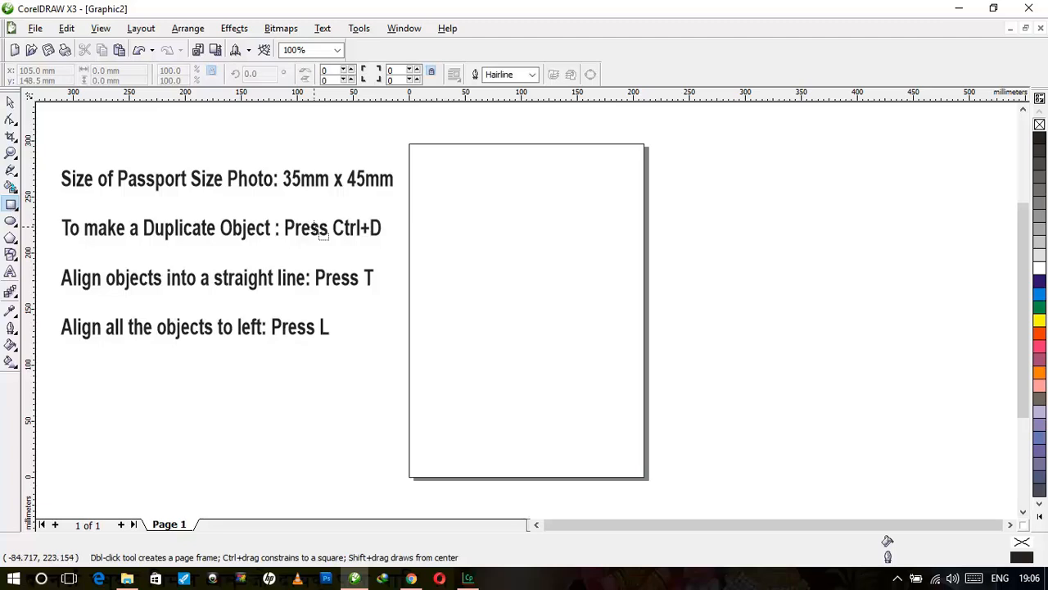
{"action": "left_click_drag", "start_coordinate": [432, 163], "coordinate": [504, 236]}
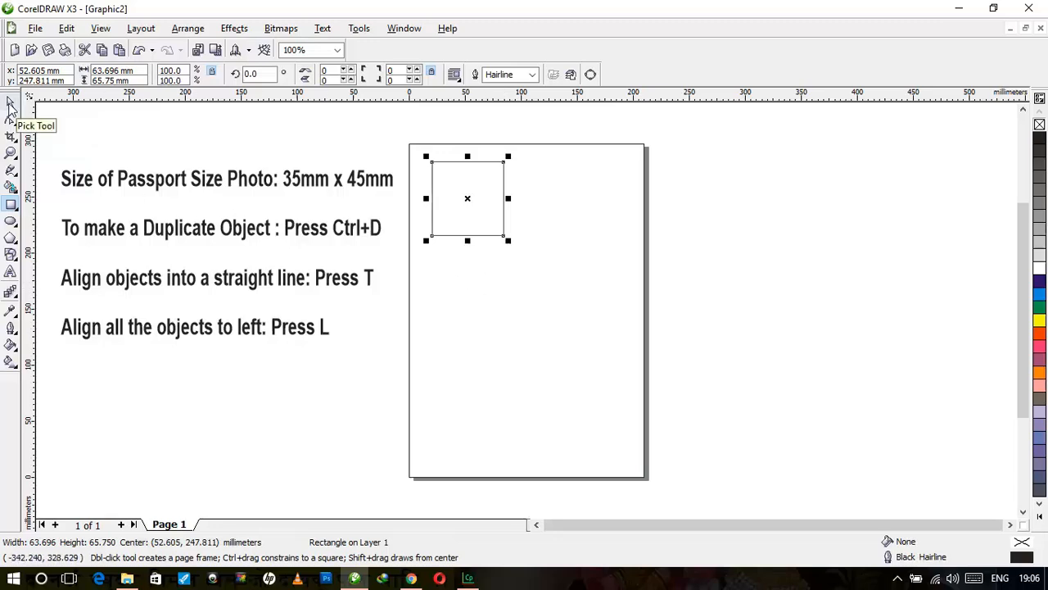
{"action": "left_click", "coordinate": [10, 104]}
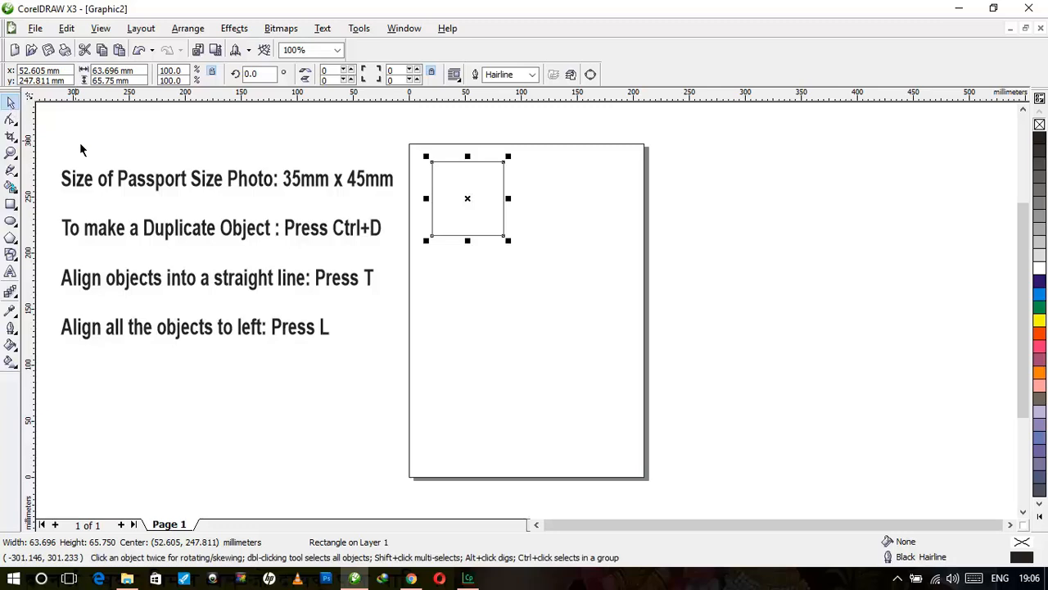
Resize the rectangle to 35 mm wide by 45 mm high and move it close to the page's upper-left corner
{"action": "left_click", "coordinate": [140, 71]}
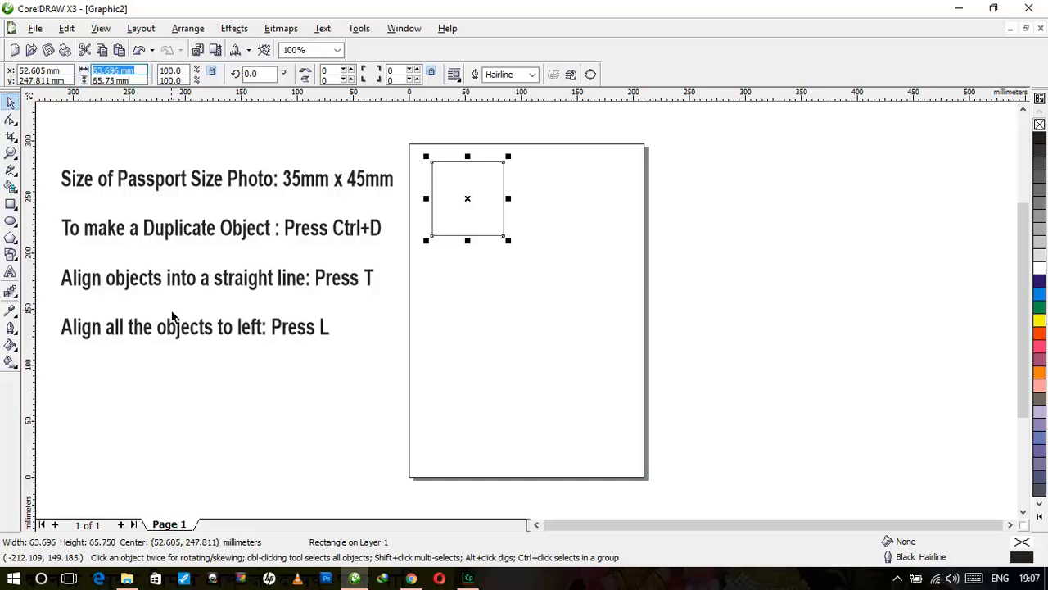
{"action": "type", "text": "35"}
{"action": "key", "text": "Tab"}
{"action": "type", "text": "45"}
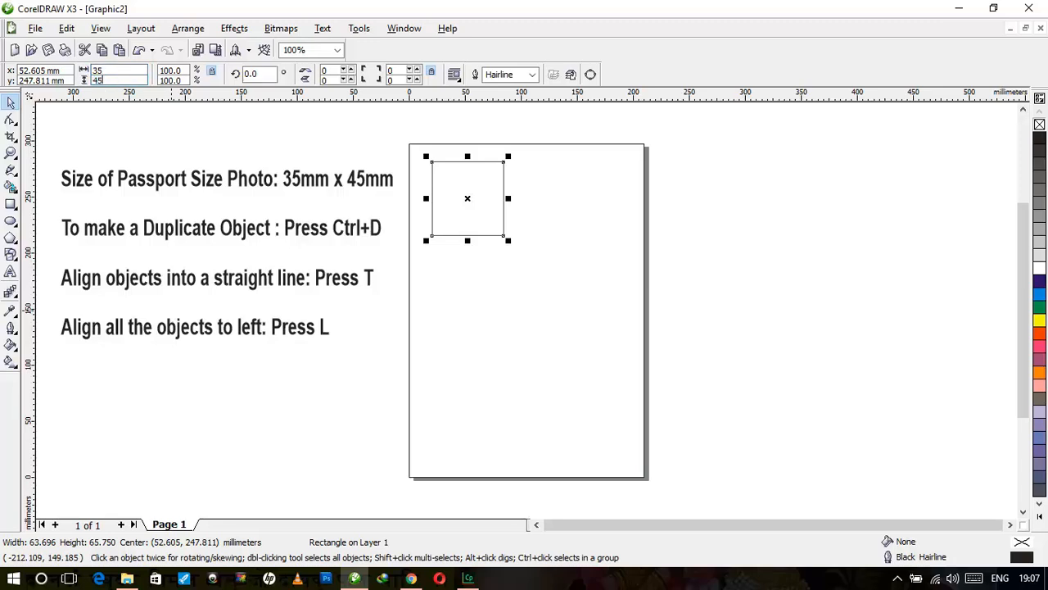
{"action": "key", "text": "Return"}
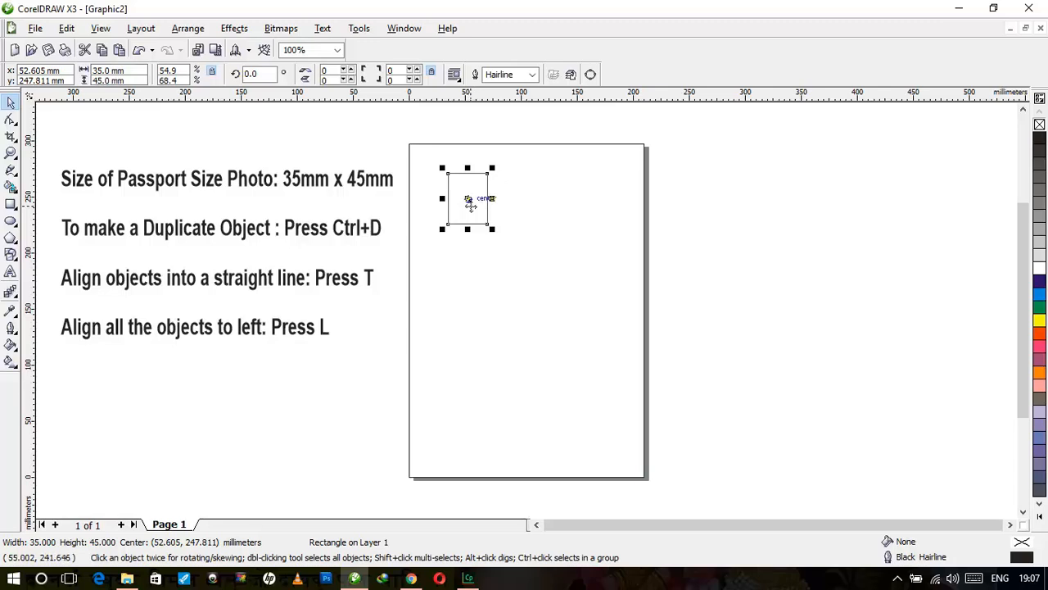
{"action": "left_click_drag", "start_coordinate": [469, 200], "coordinate": [439, 177]}
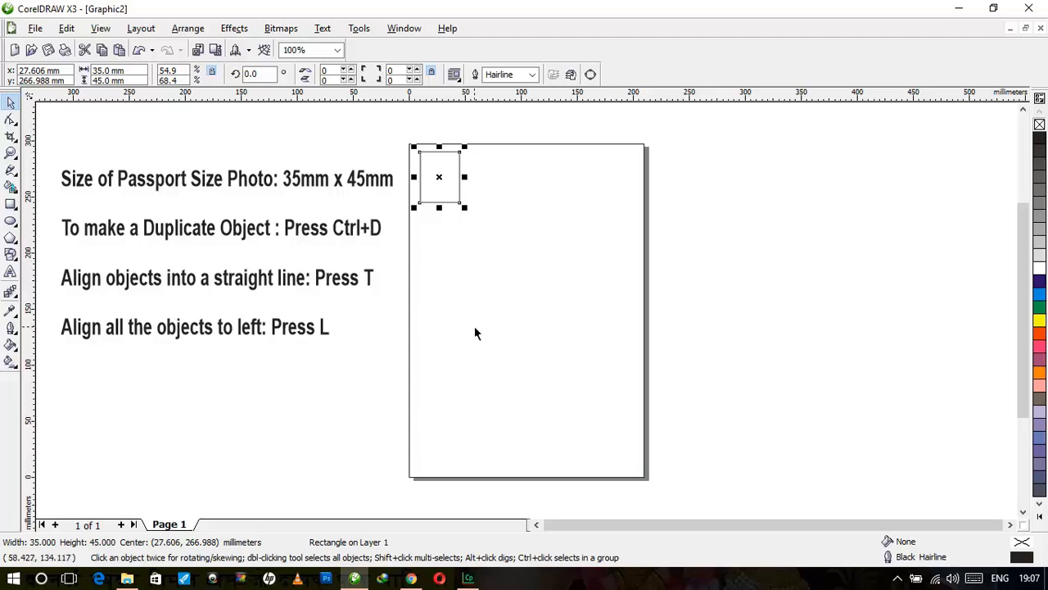
{"action": "left_click", "coordinate": [36, 28]}
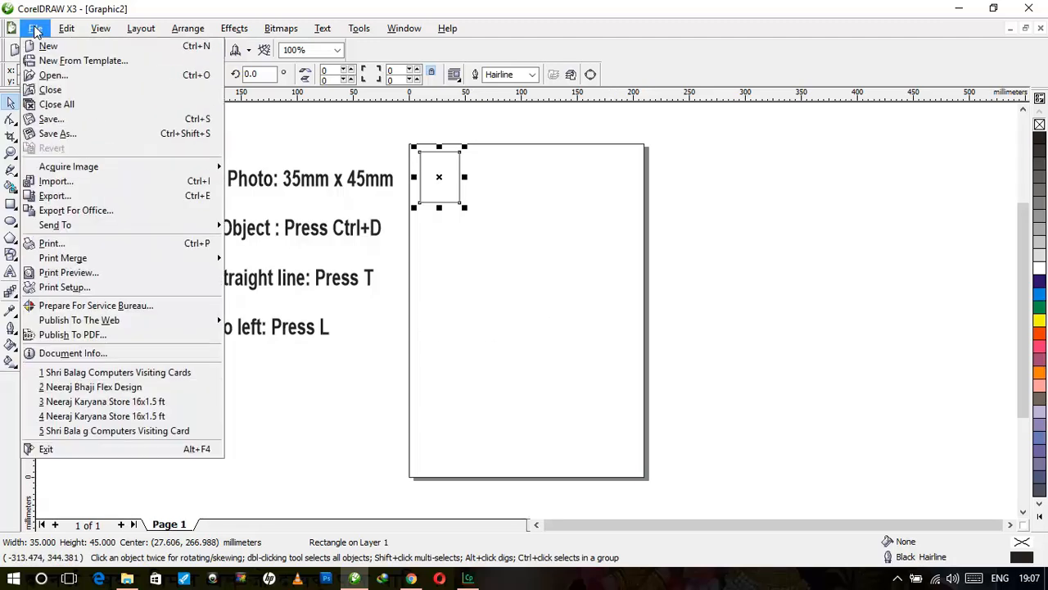
{"action": "left_click", "coordinate": [66, 186]}
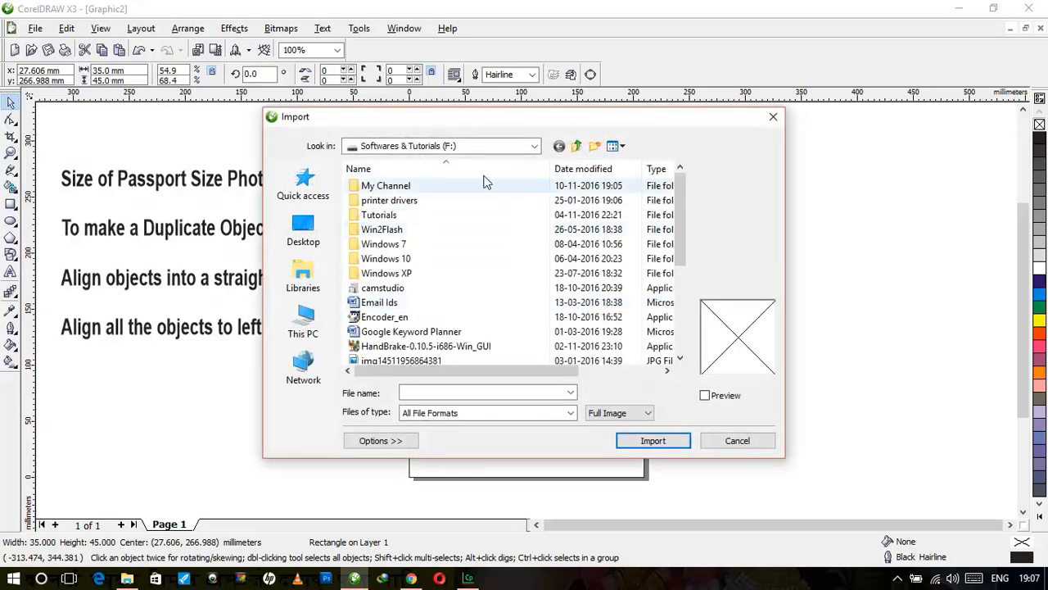
{"action": "left_click_drag", "start_coordinate": [676, 203], "coordinate": [676, 257]}
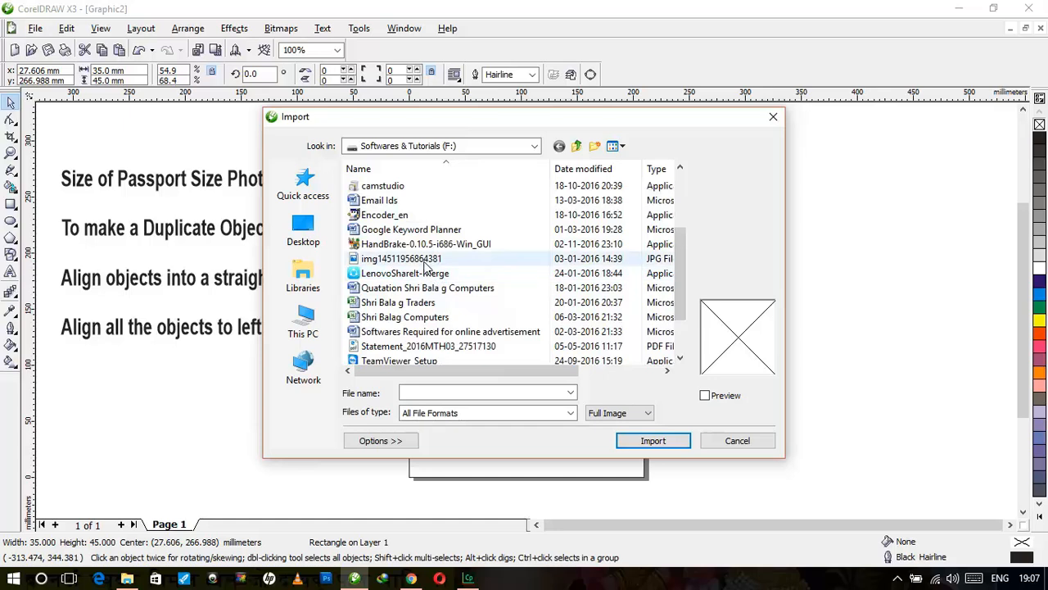
{"action": "left_click", "coordinate": [395, 260]}
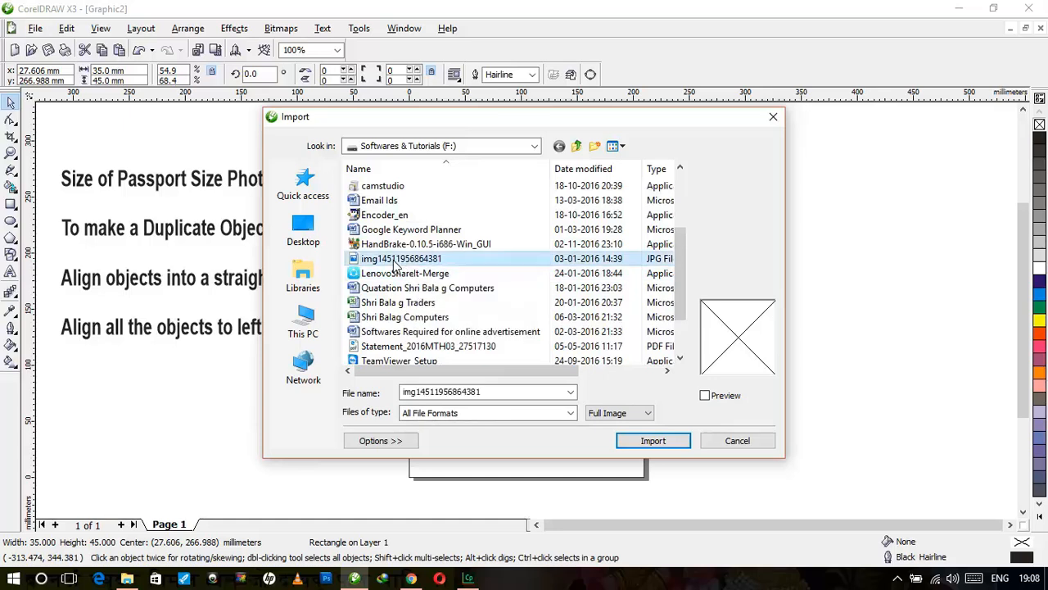
{"action": "left_click", "coordinate": [653, 441]}
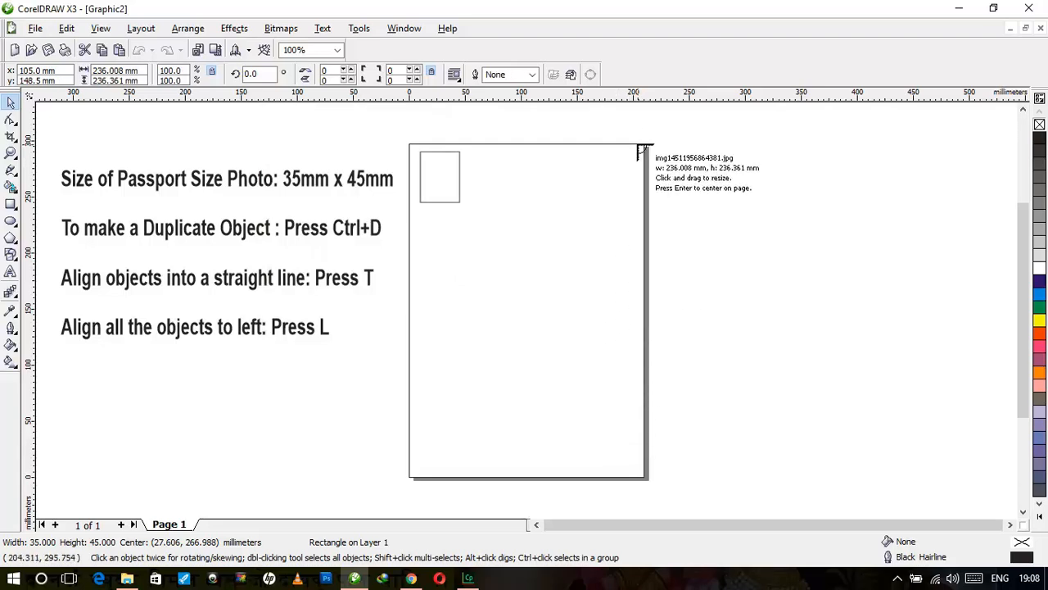
{"action": "left_click", "coordinate": [638, 146]}
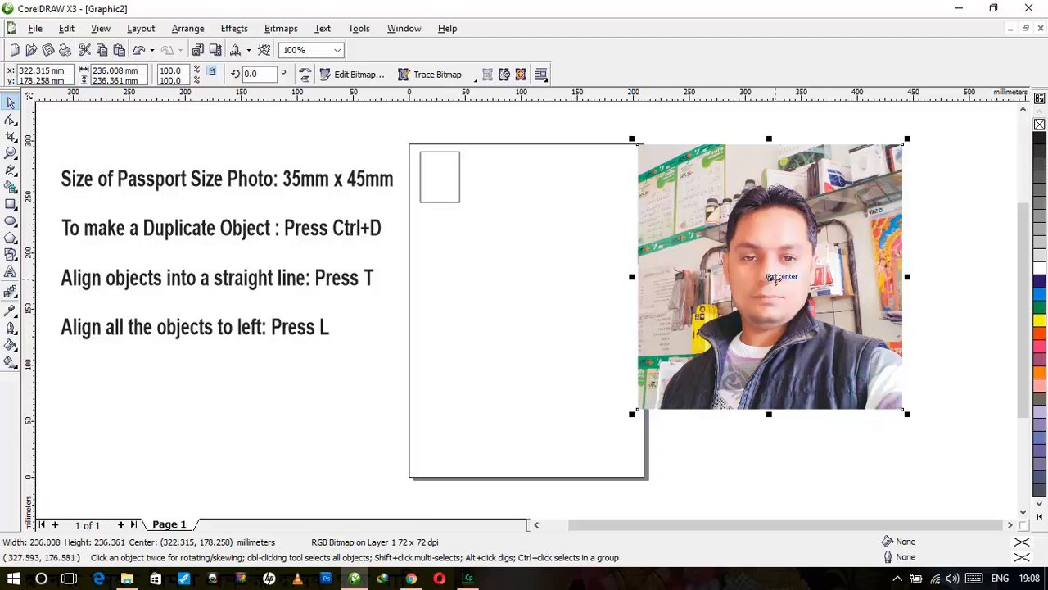
PowerClip the imported photo inside the 35 x 45 mm rectangle
{"action": "left_click", "coordinate": [234, 30]}
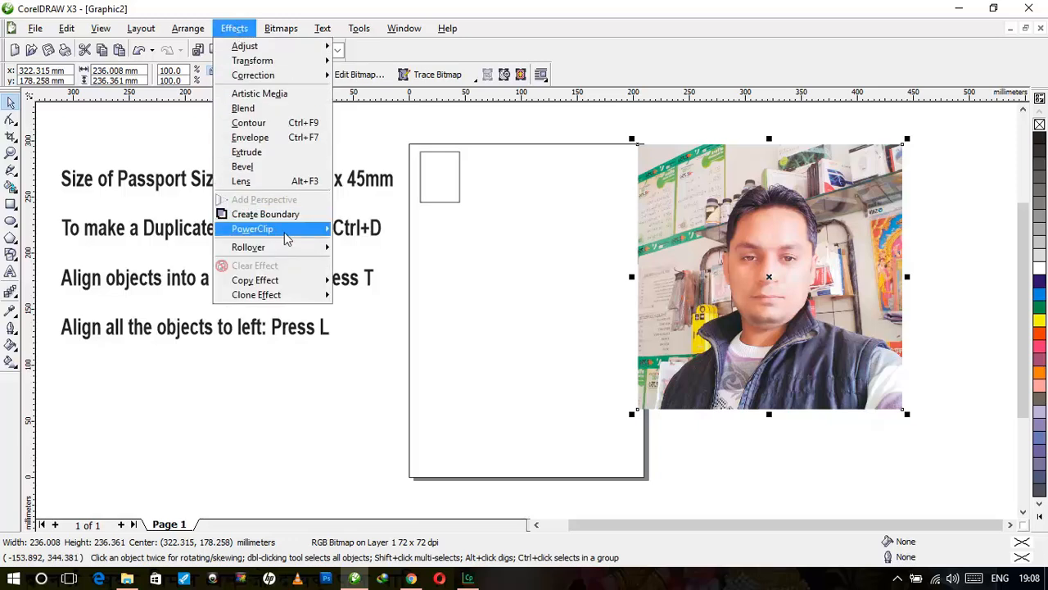
{"action": "mouse_move", "coordinate": [286, 235]}
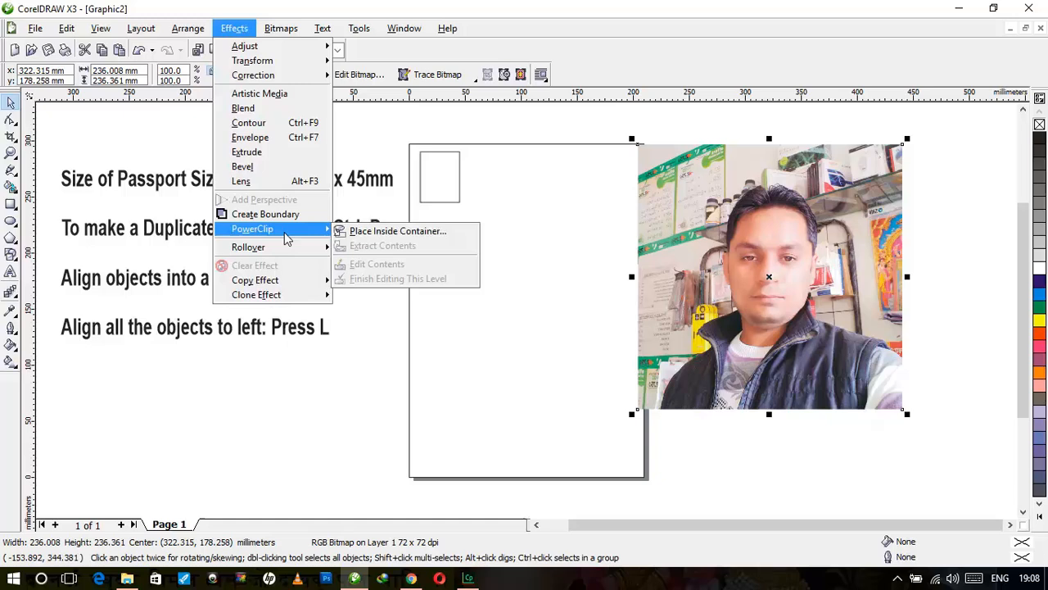
{"action": "left_click", "coordinate": [395, 232]}
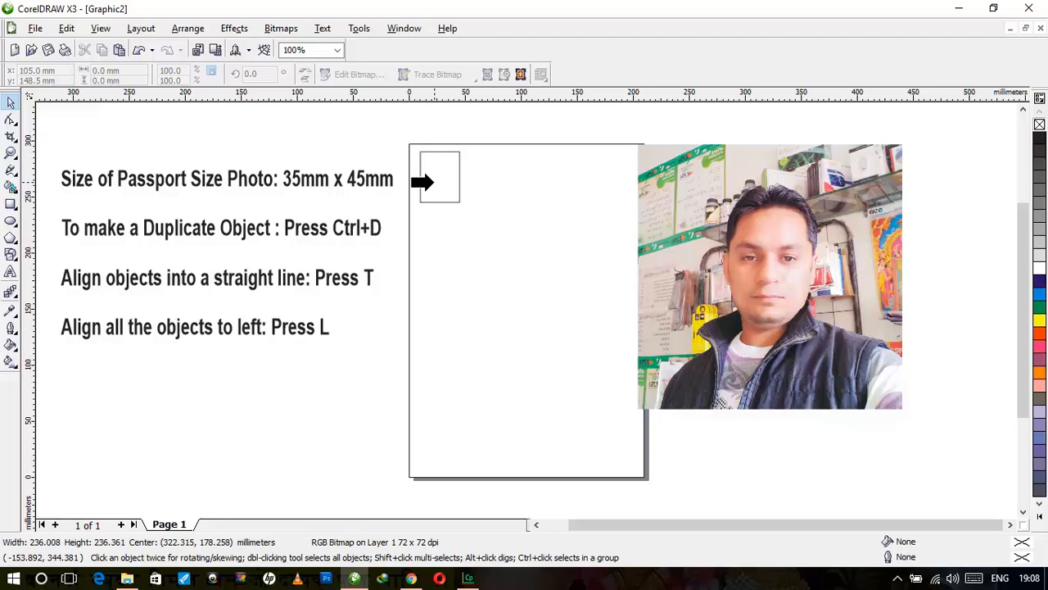
{"action": "left_click", "coordinate": [432, 182]}
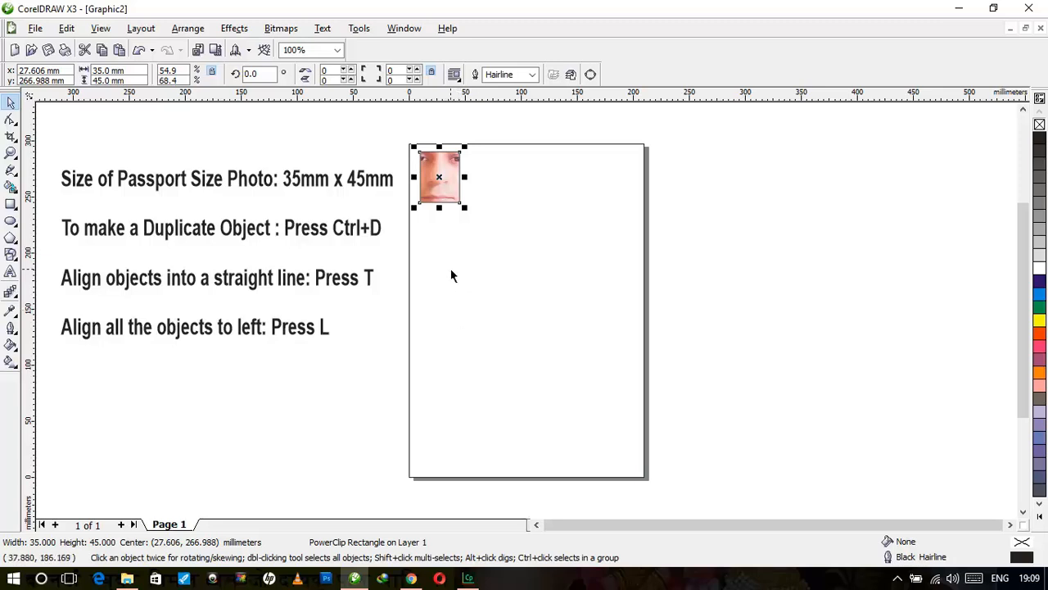
Edit the PowerClip contents, scaling the photo about its center to about 59 mm so head and shoulders fit the frame, and finish editing
{"action": "left_click", "coordinate": [236, 28]}
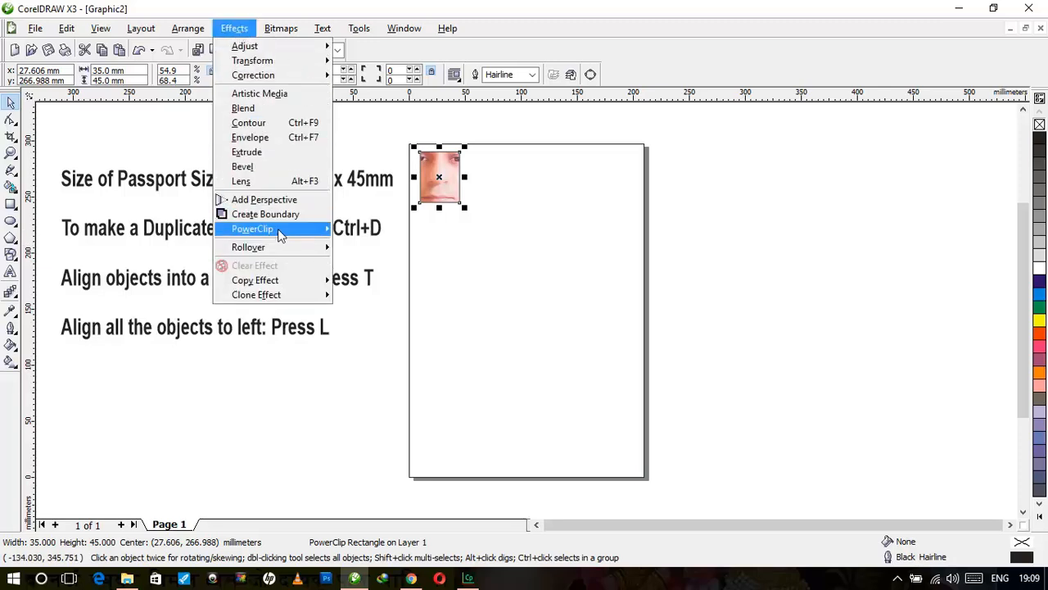
{"action": "mouse_move", "coordinate": [278, 228]}
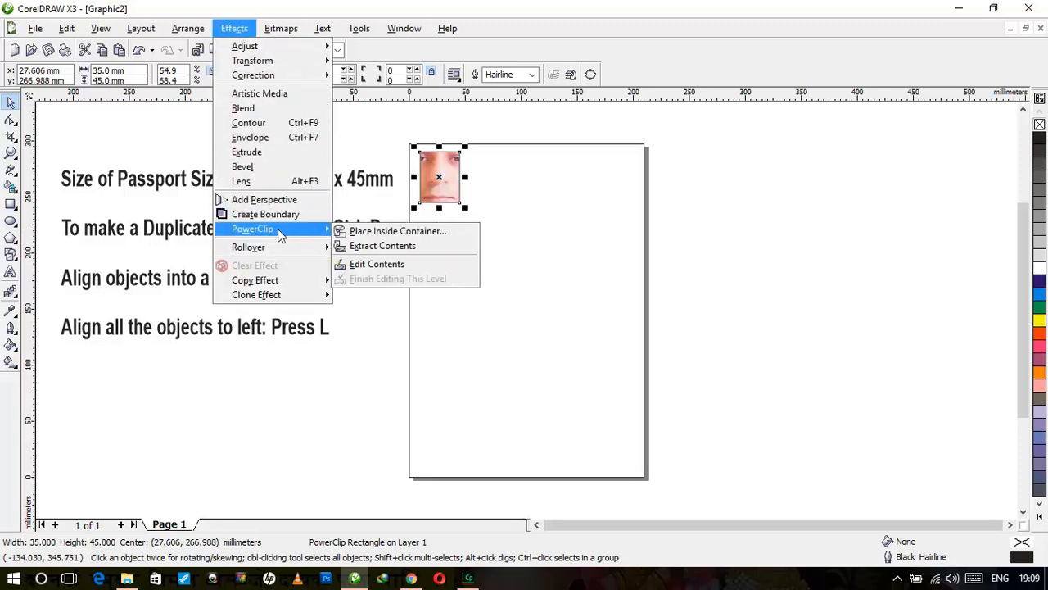
{"action": "left_click", "coordinate": [380, 265]}
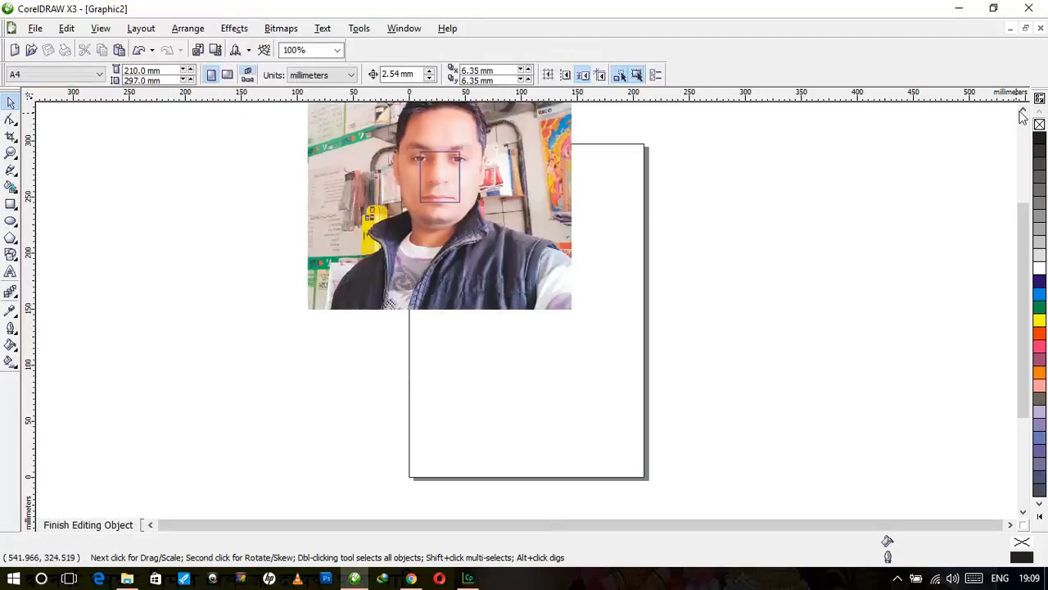
{"action": "scroll", "coordinate": [1023, 114], "scroll_direction": "up", "scroll_amount": 3}
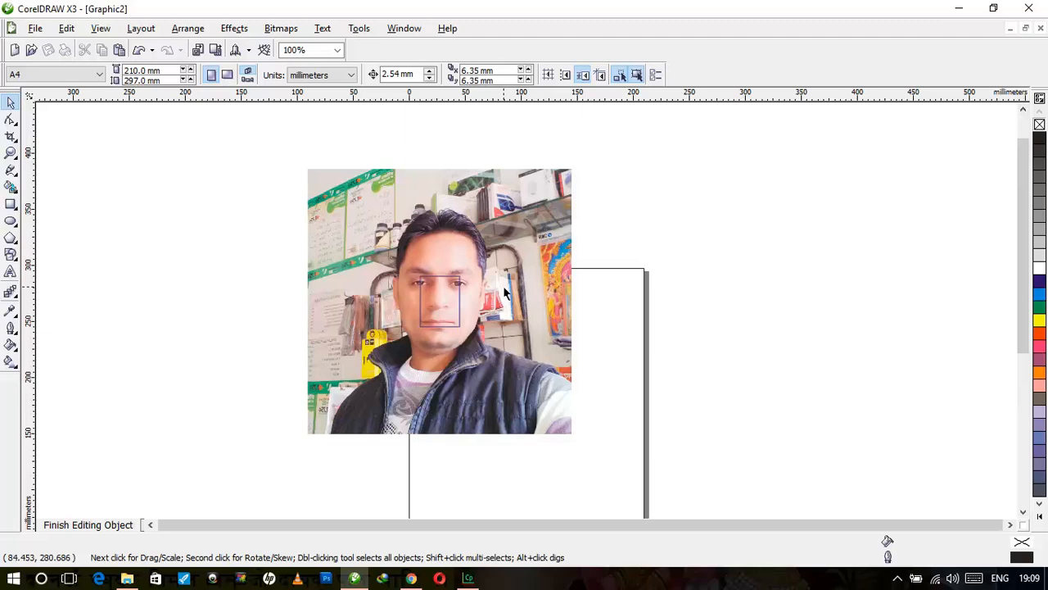
{"action": "left_click", "coordinate": [532, 206]}
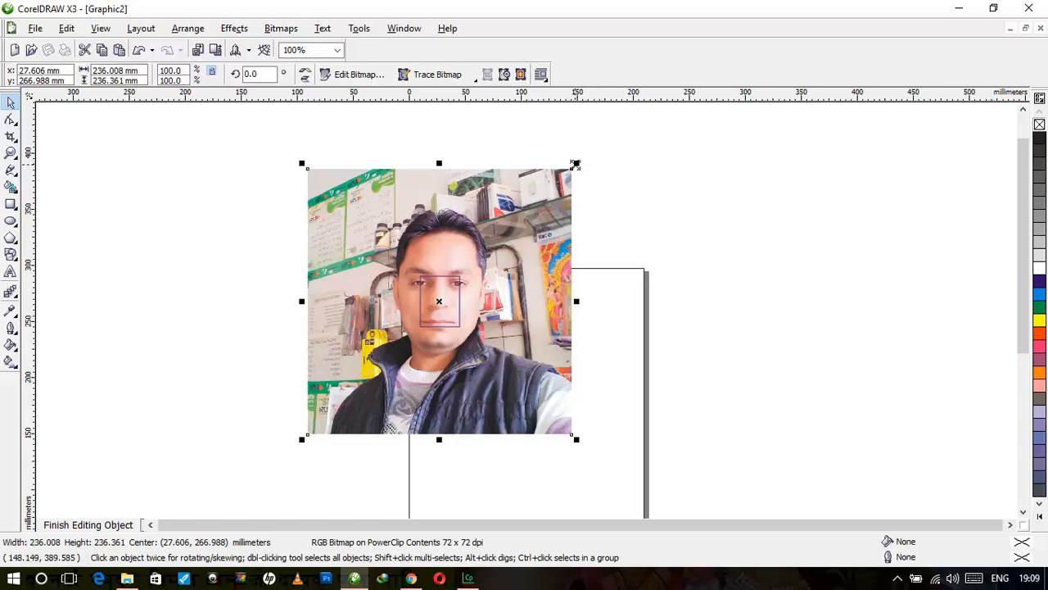
{"action": "left_click_drag", "start_coordinate": [576, 165], "coordinate": [521, 263]}
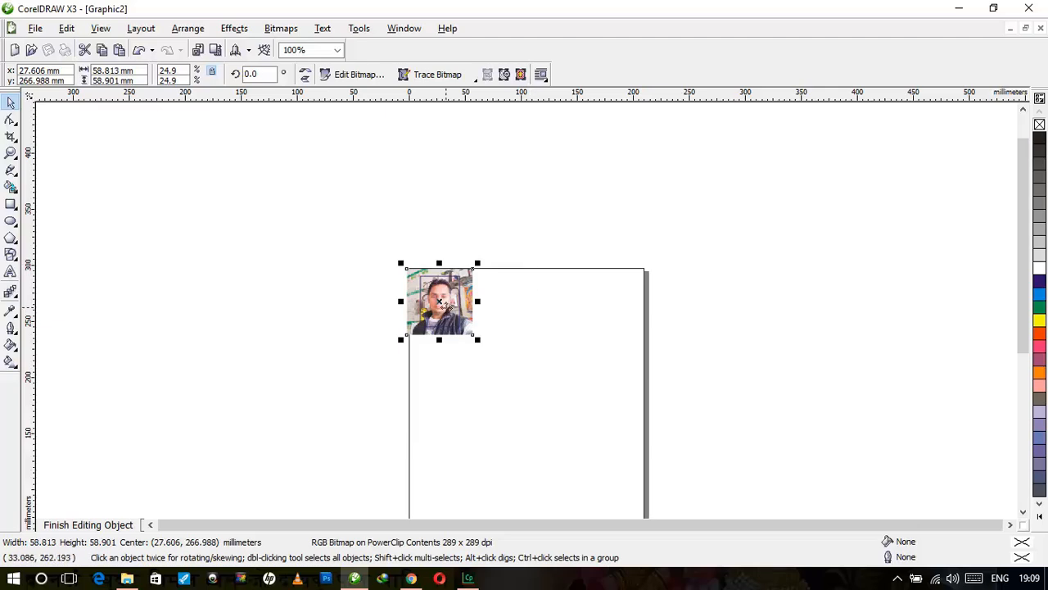
{"action": "scroll", "coordinate": [442, 305], "scroll_direction": "up", "scroll_amount": 1}
{"action": "scroll", "coordinate": [526, 309], "scroll_direction": "up", "scroll_amount": 1}
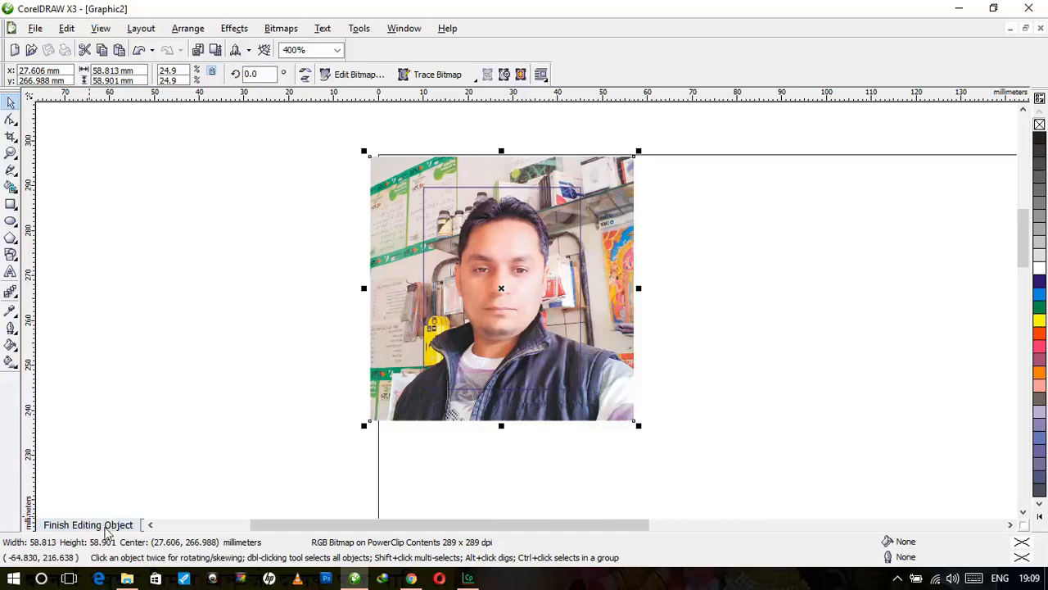
{"action": "left_click", "coordinate": [112, 524]}
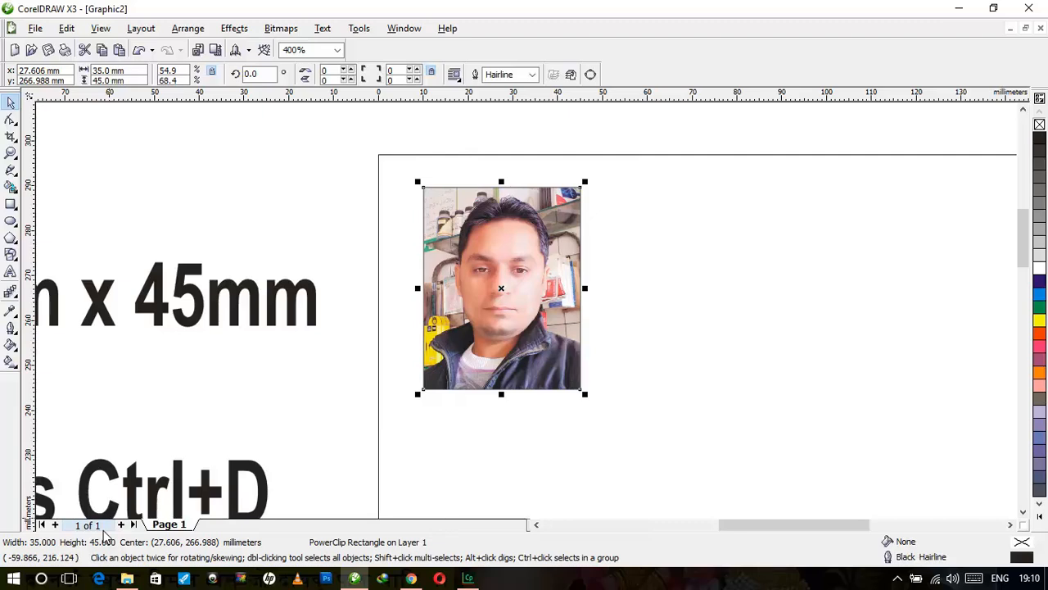
Duplicate the clipped passport photo and place the copy level with the original, just to its right with a small gap
{"action": "key", "text": "shift+F4"}
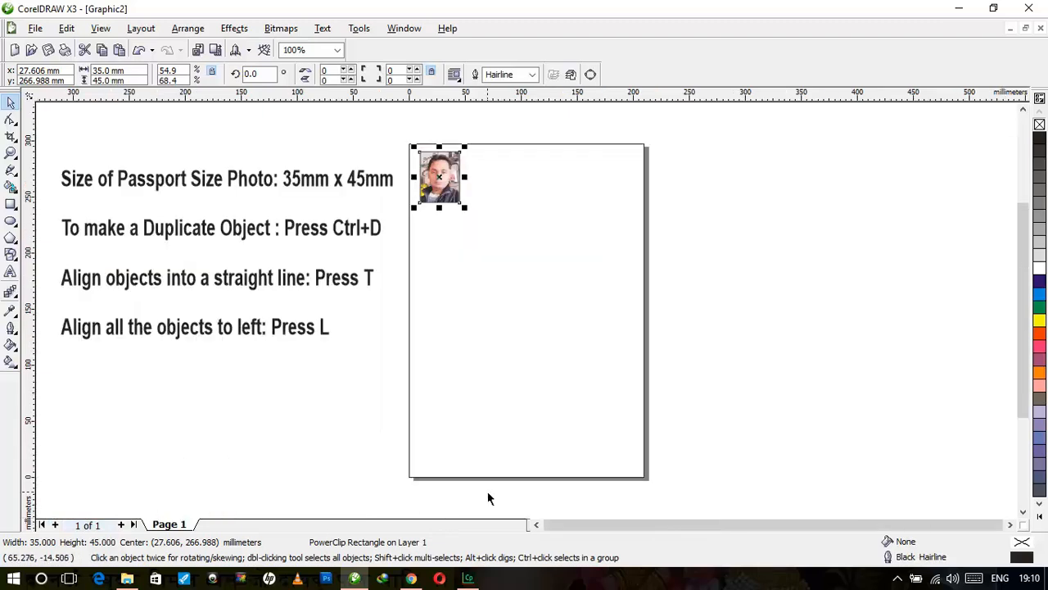
{"action": "left_click", "coordinate": [735, 312]}
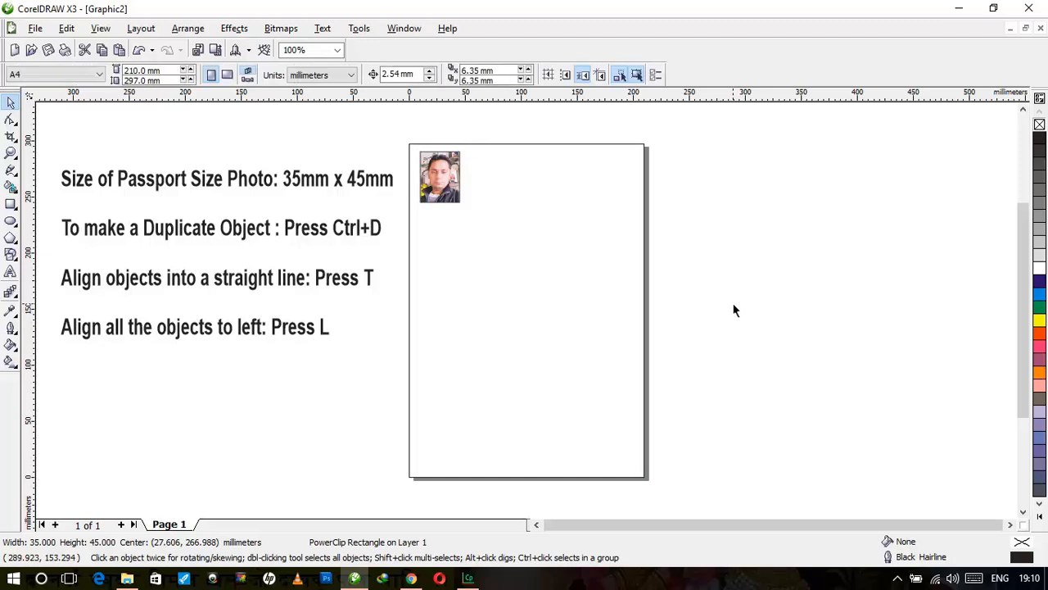
{"action": "left_click", "coordinate": [443, 185]}
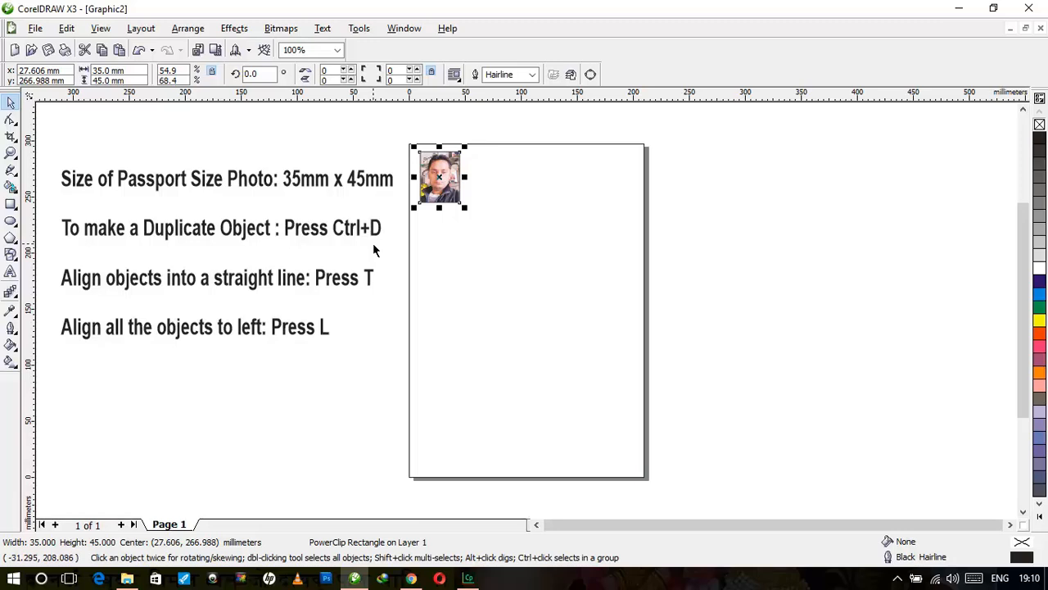
{"action": "key", "text": "ctrl+d"}
{"action": "left_click_drag", "start_coordinate": [448, 171], "coordinate": [483, 178]}
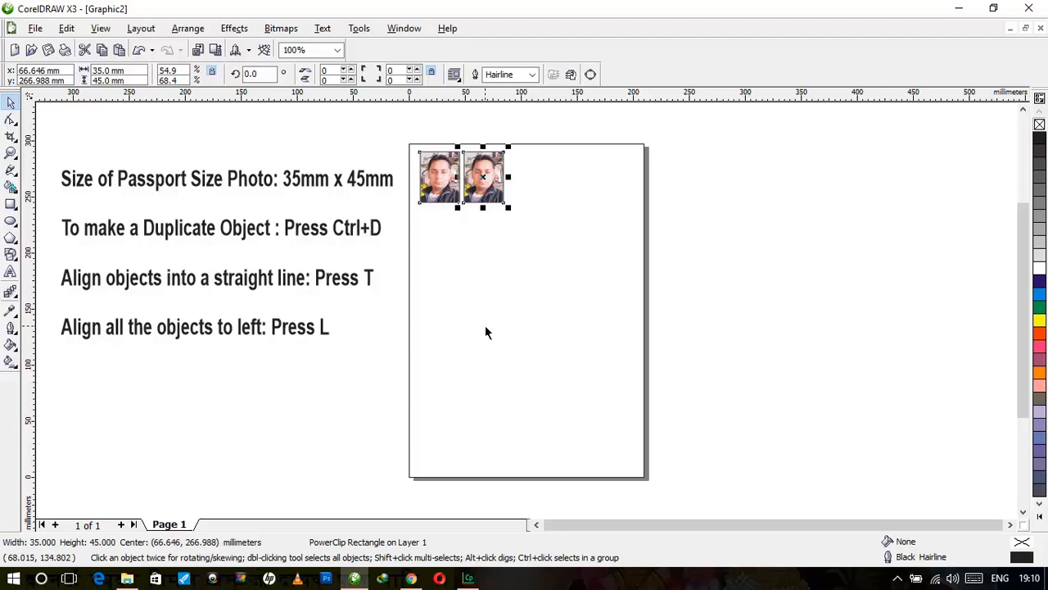
Repeat the duplication three more times at the same spacing to complete a row of five photos across the page
{"action": "key", "text": "ctrl+d"}
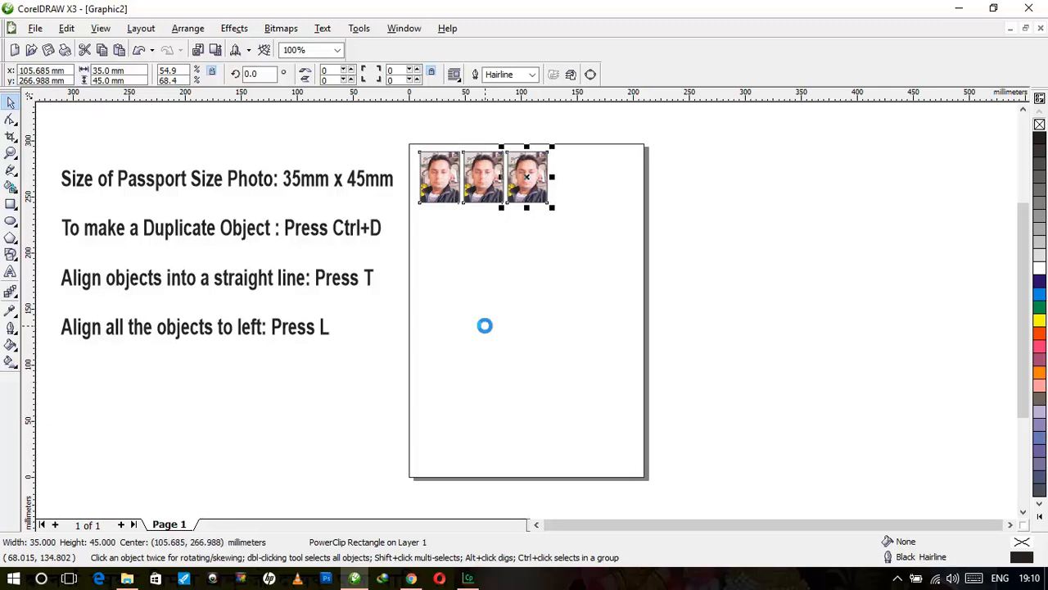
{"action": "key", "text": "ctrl+d"}
{"action": "key", "text": "ctrl+d"}
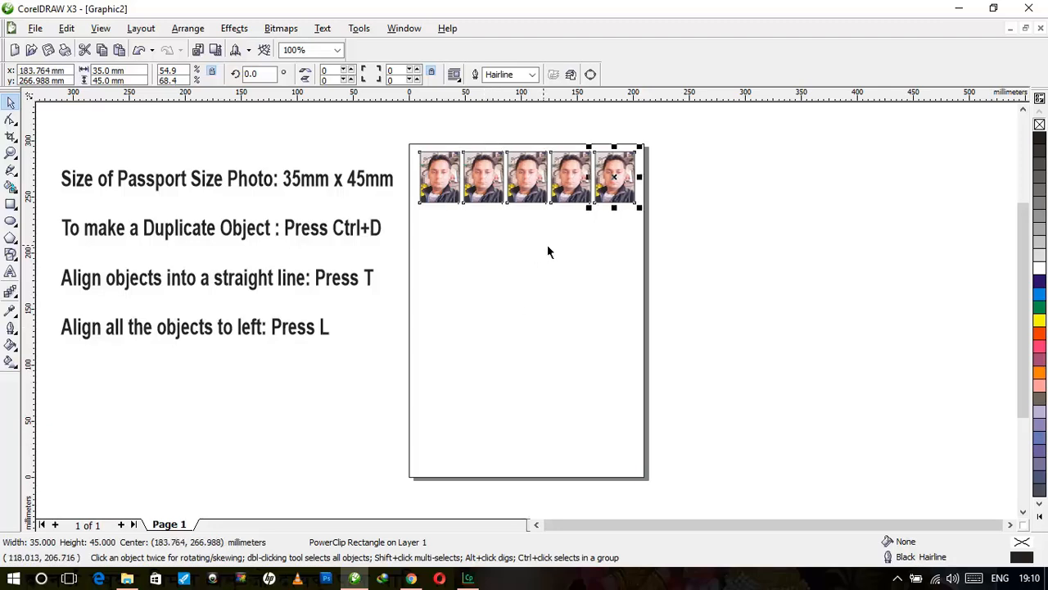
Top-align the row of five photos, duplicate the whole row and place the copy straight below it, centered at about Y 219 mm
{"action": "left_click_drag", "start_coordinate": [383, 125], "coordinate": [709, 237]}
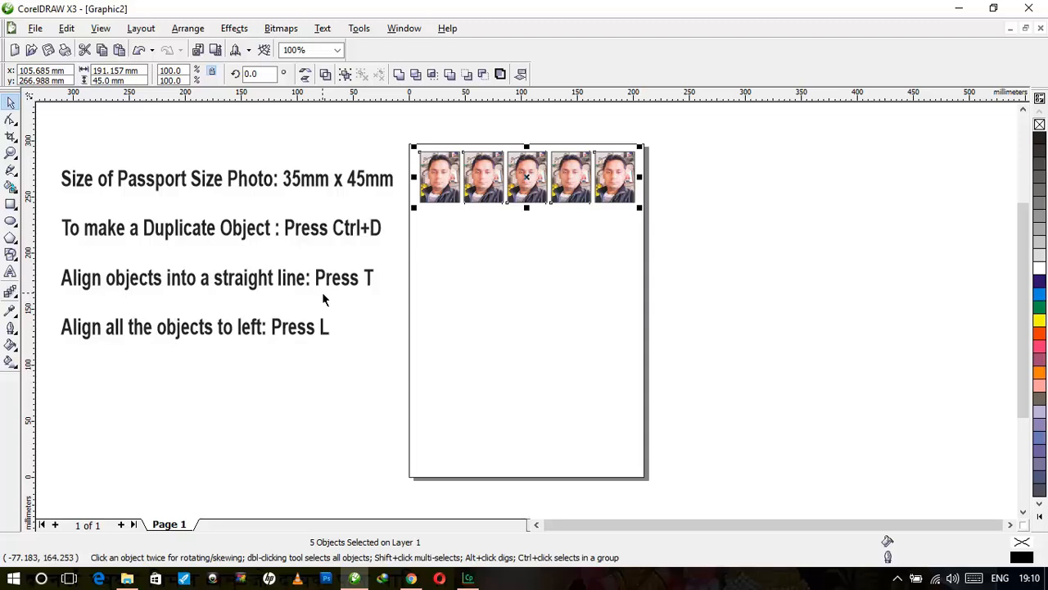
{"action": "left_click_drag", "start_coordinate": [380, 128], "coordinate": [688, 229]}
{"action": "key", "text": "ctrl+d"}
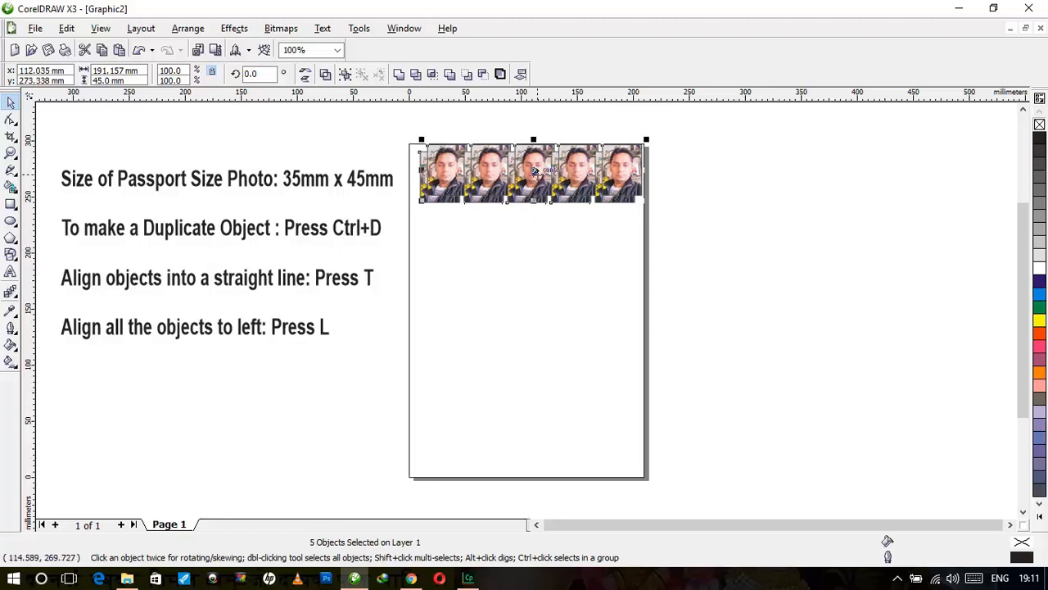
{"action": "left_click_drag", "start_coordinate": [535, 170], "coordinate": [529, 232]}
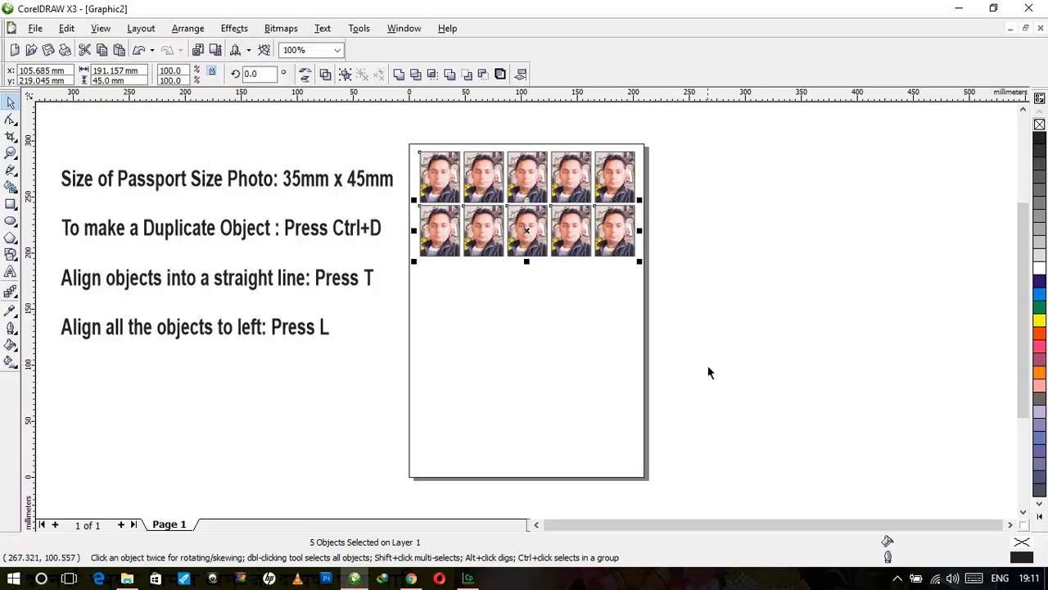
Repeat the row duplication four more times at the same spacing to fill the A4 page with six rows, and clear the selection
{"action": "key", "text": "ctrl+d"}
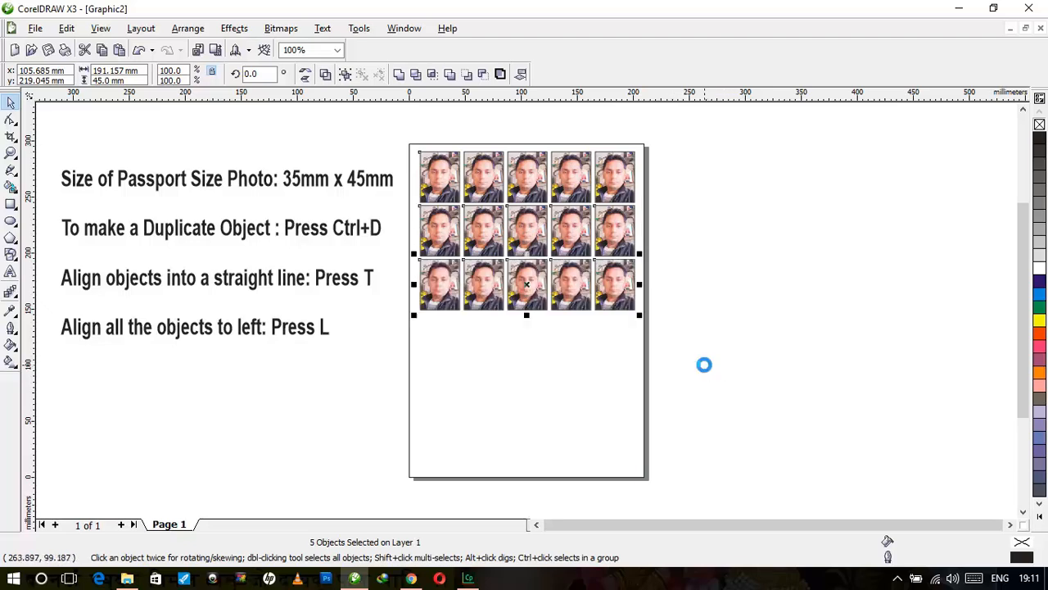
{"action": "key", "text": "ctrl+d"}
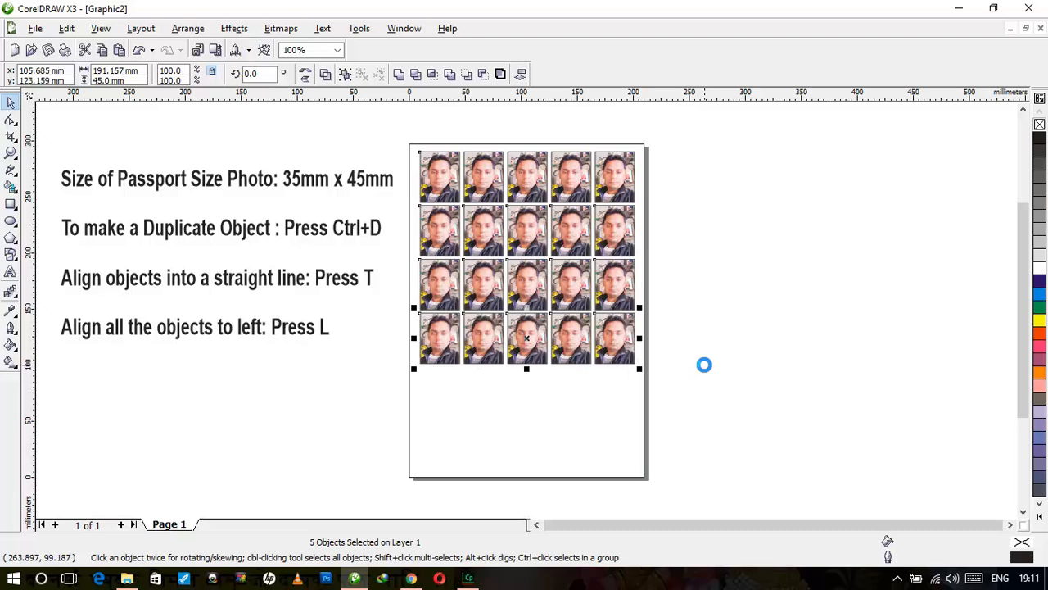
{"action": "key", "text": "ctrl+d"}
{"action": "key", "text": "ctrl+d"}
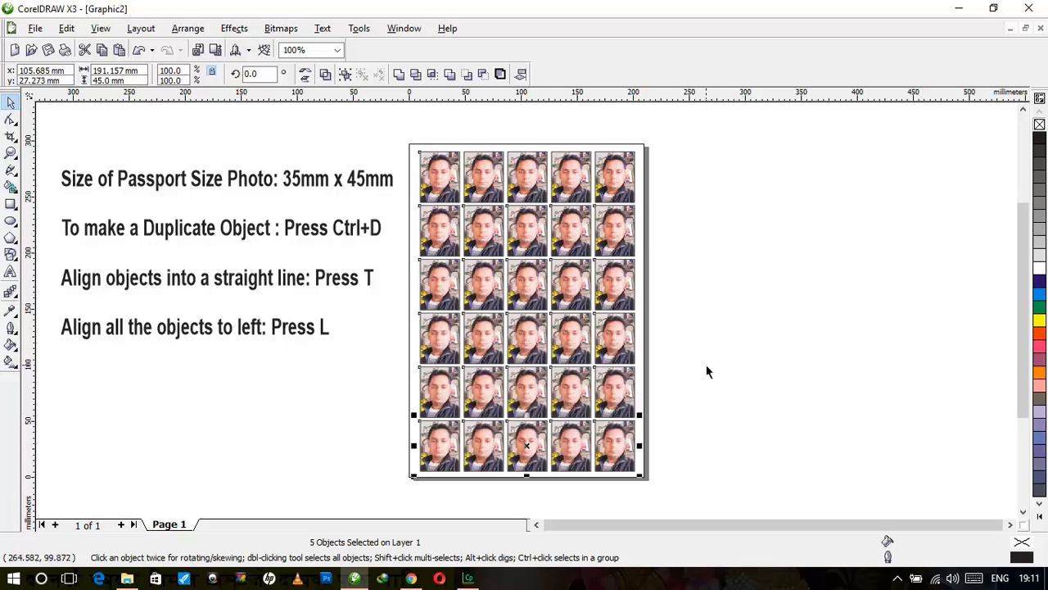
{"action": "left_click", "coordinate": [708, 380]}
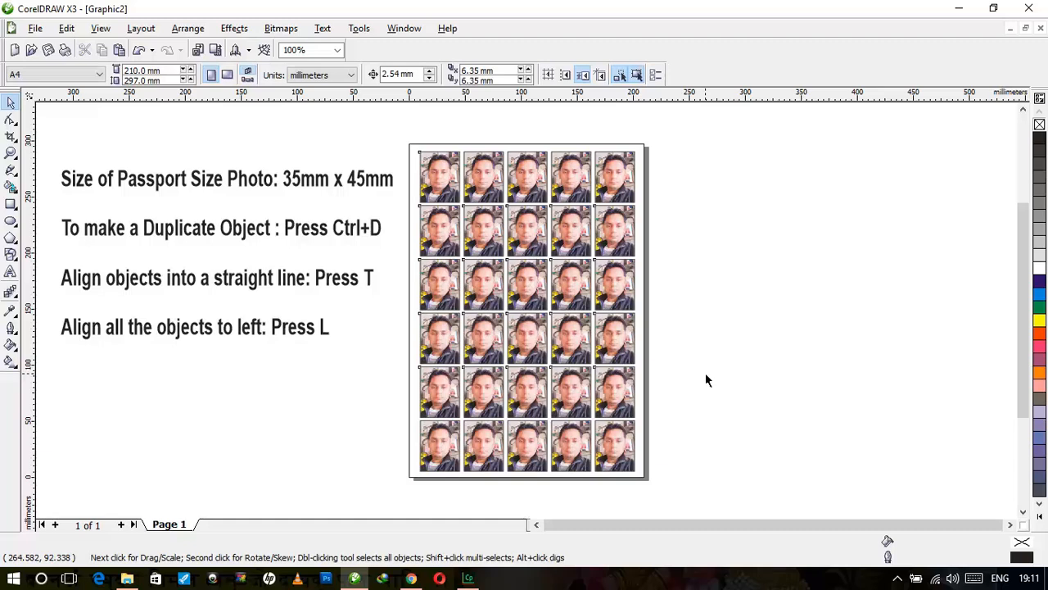
Left-align the six photos in each of the five columns, one column at a time, and clear the selection
{"action": "left_click_drag", "start_coordinate": [380, 127], "coordinate": [485, 509]}
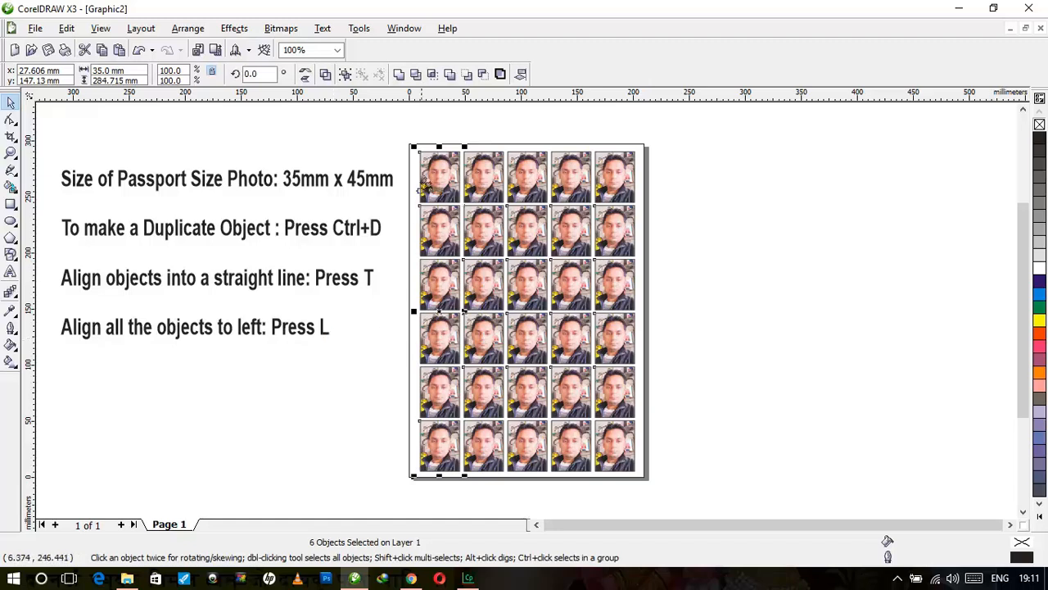
{"action": "left_click_drag", "start_coordinate": [443, 123], "coordinate": [534, 501]}
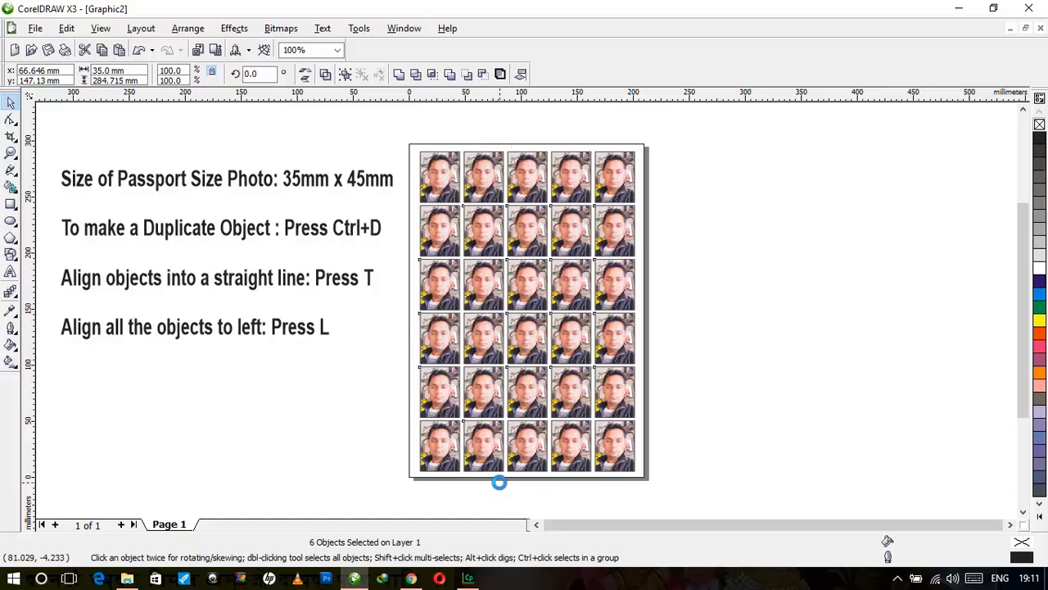
{"action": "left_click_drag", "start_coordinate": [492, 126], "coordinate": [571, 508]}
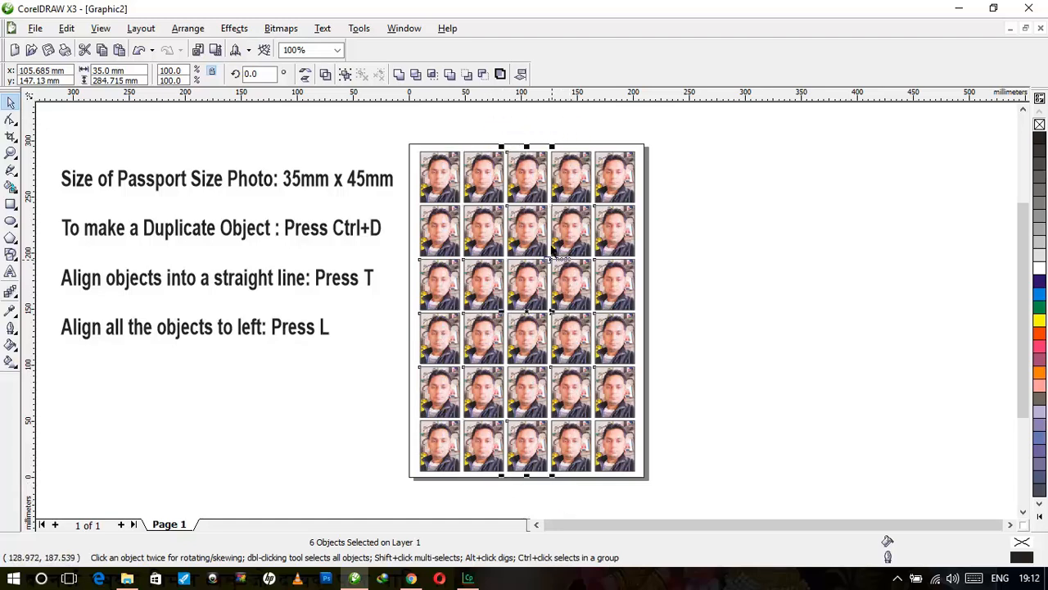
{"action": "left_click_drag", "start_coordinate": [530, 119], "coordinate": [609, 497]}
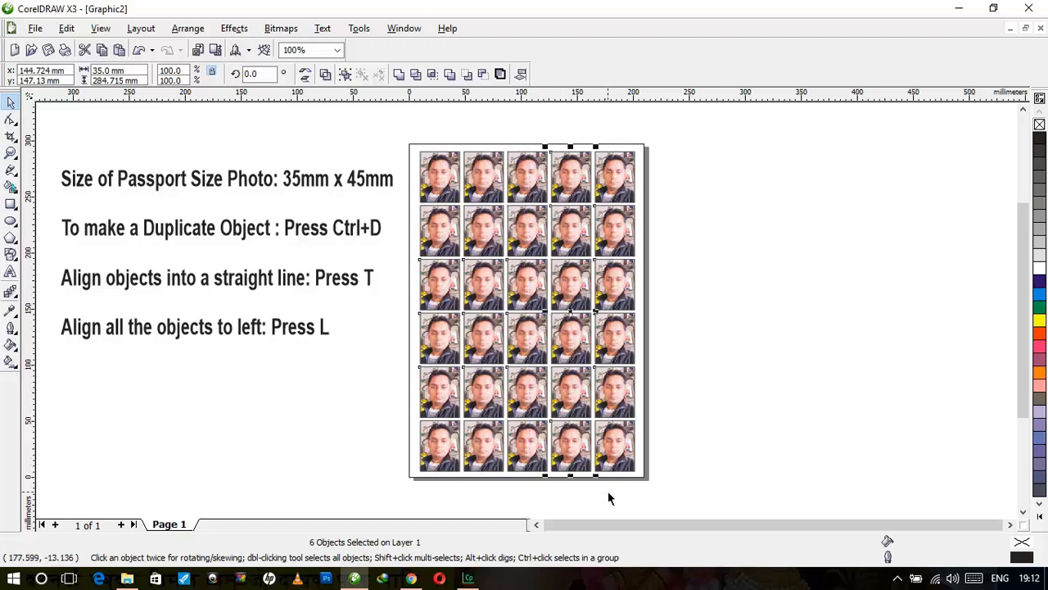
{"action": "left_click_drag", "start_coordinate": [573, 129], "coordinate": [663, 500]}
{"action": "left_click", "coordinate": [708, 347]}
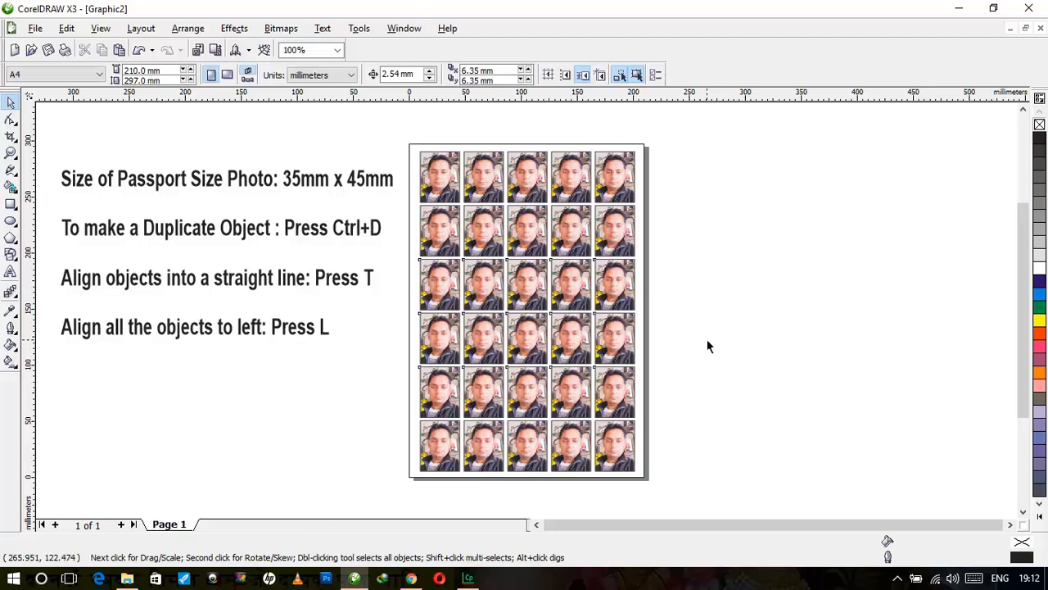